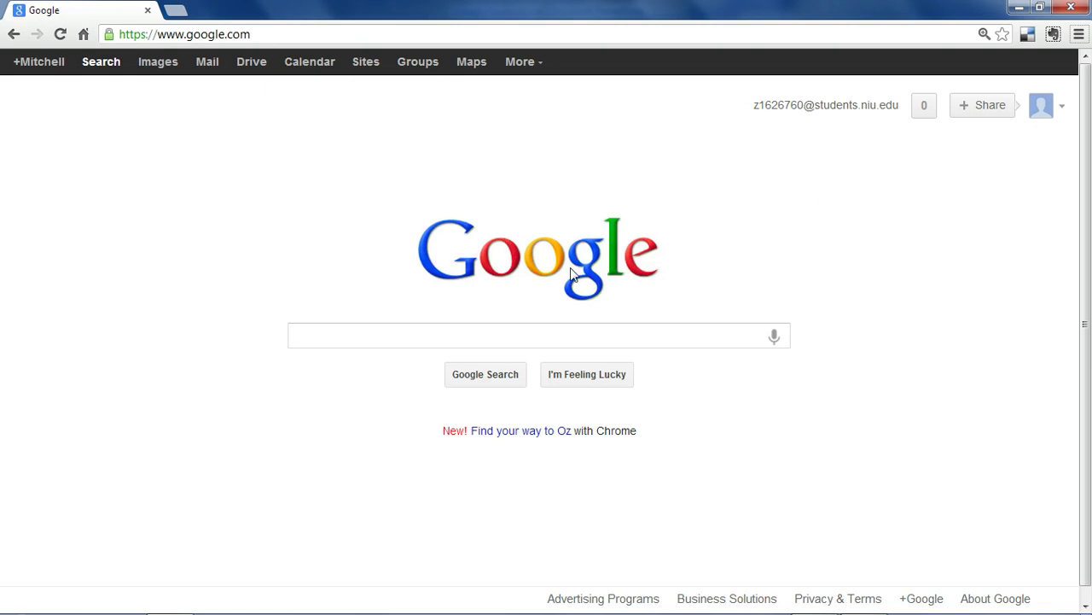
- Search Google for 'voice'
click(401, 330)
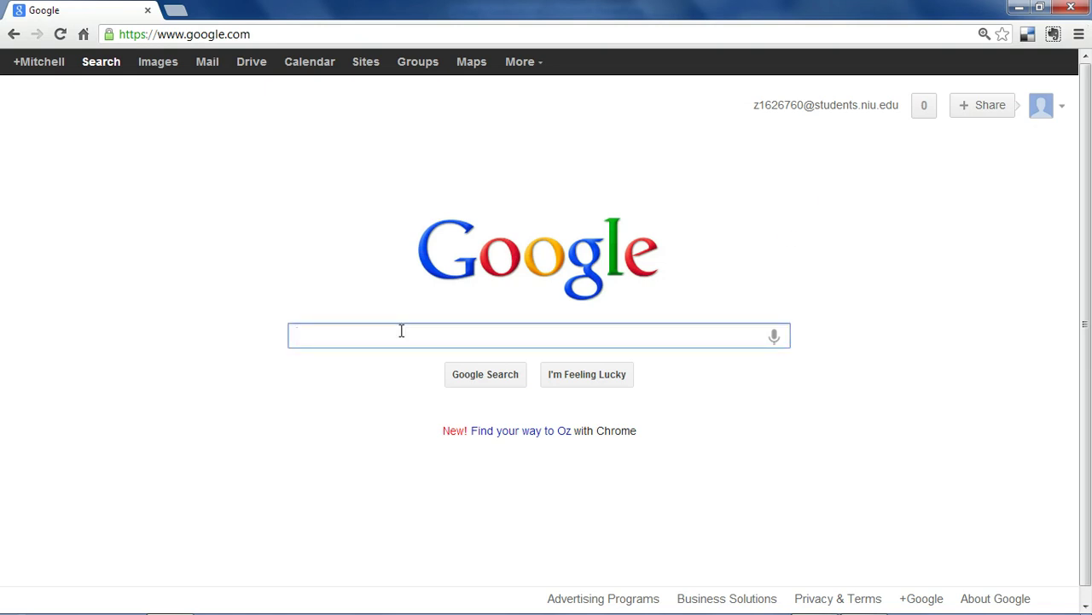
text(voice)
key(Return)
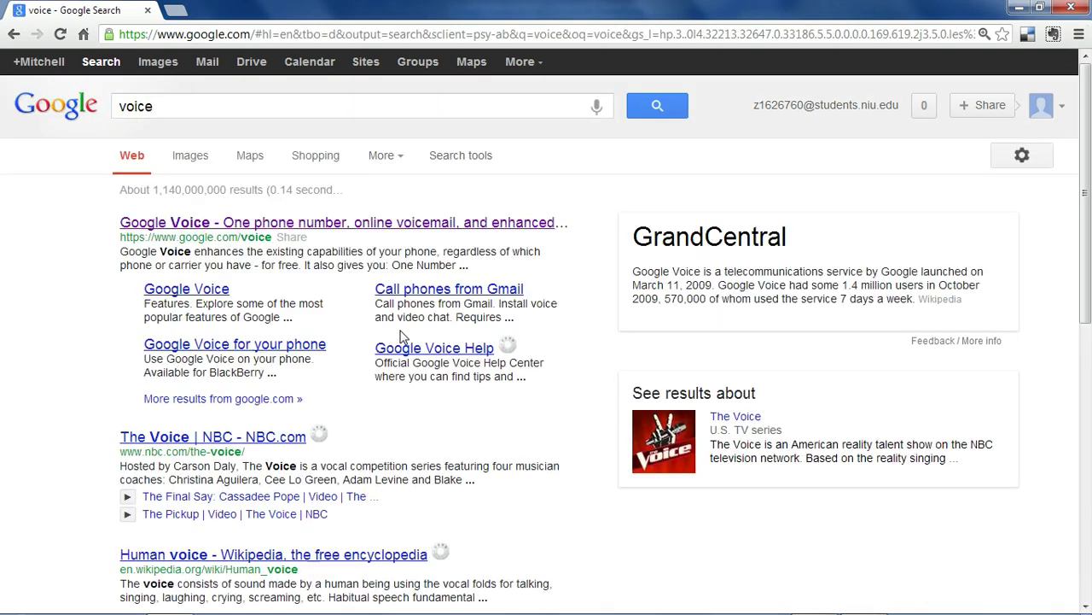
- Go to google.com/voice to reach the empty Google Voice call history page
click(307, 32)
text(google.com)
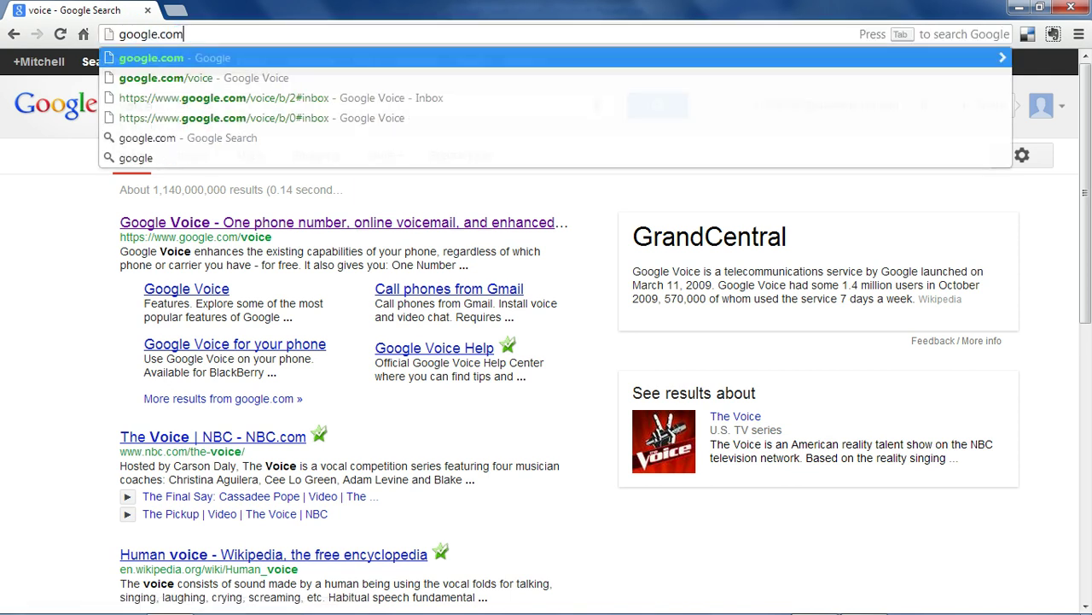
text(/voi)
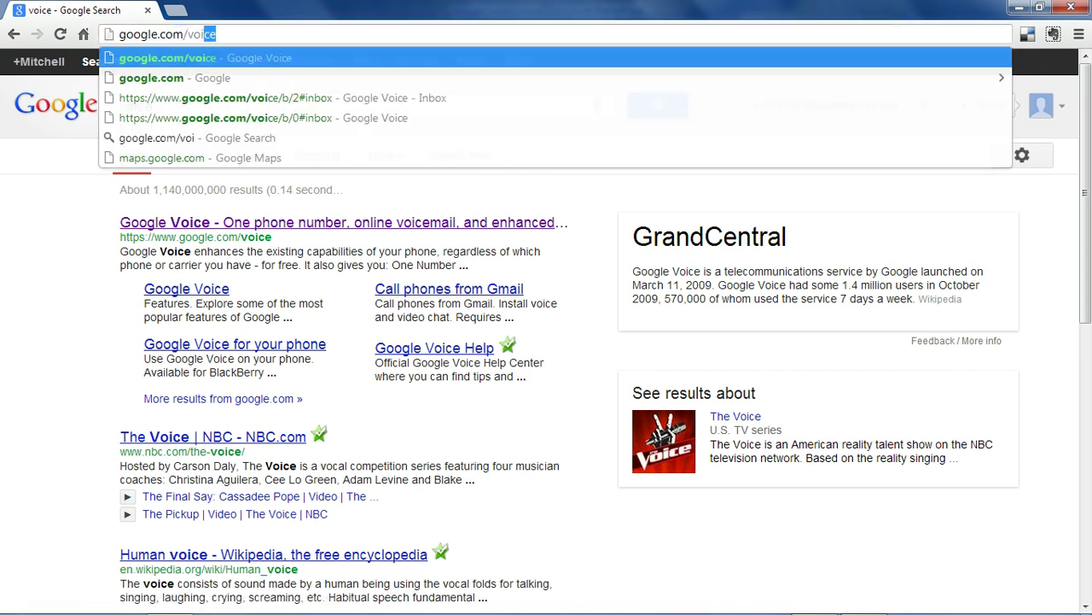
key(Return)
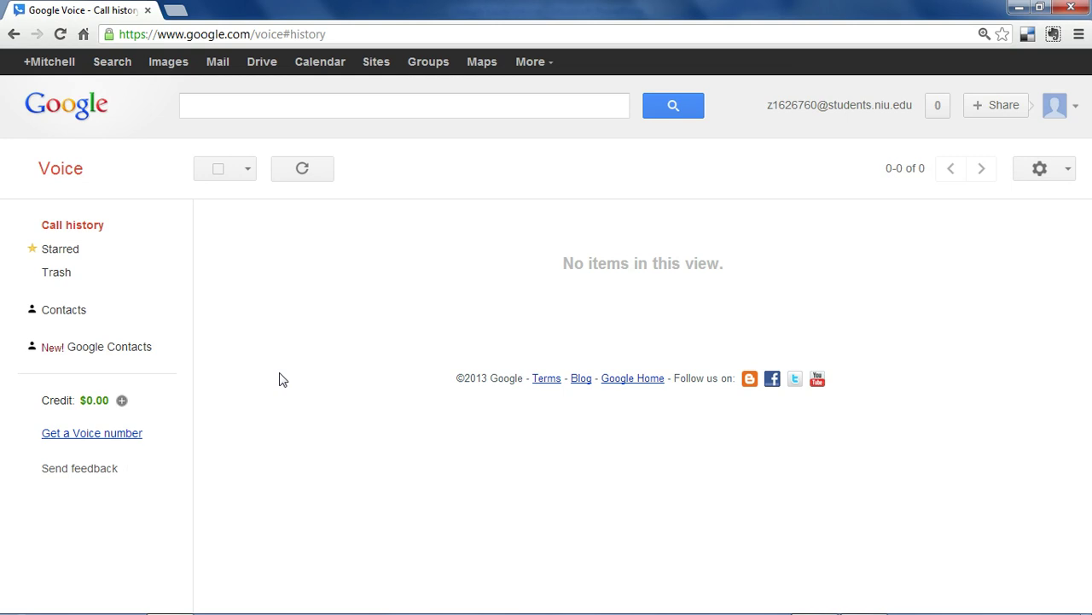
- Get a Voice number through the Upgrade your account dialog and finish setup
click(124, 443)
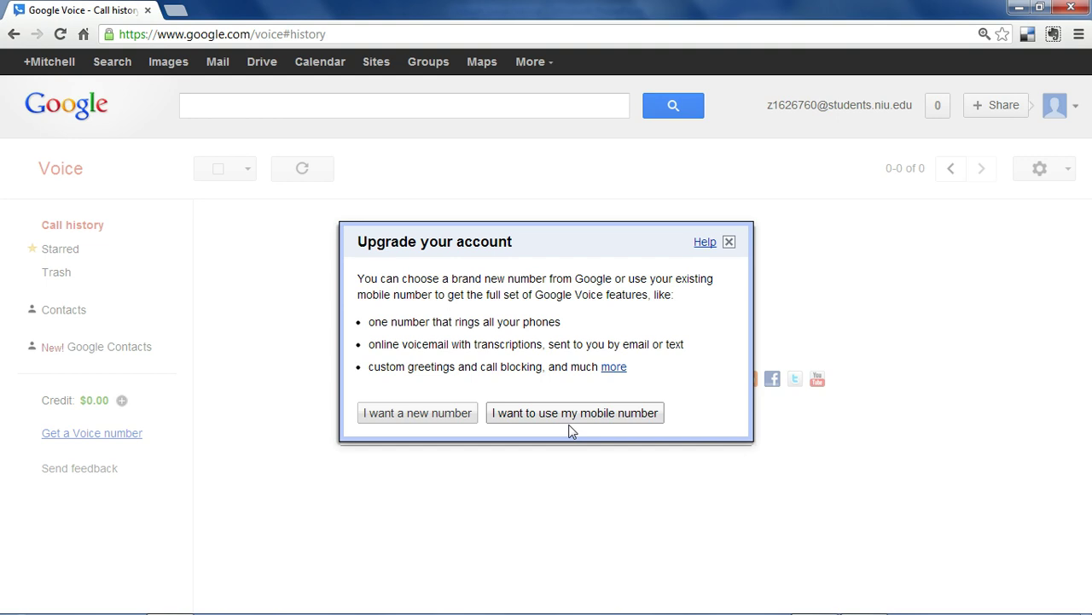
click(418, 413)
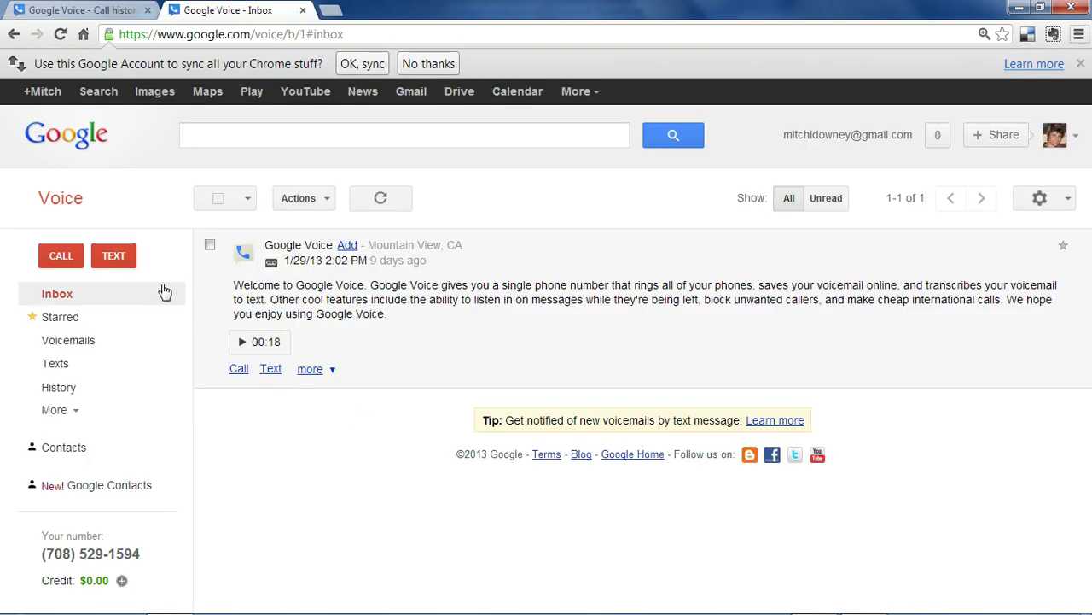
- Bring up the place-a-call form in the Google Voice inbox, passing the text form first
click(114, 259)
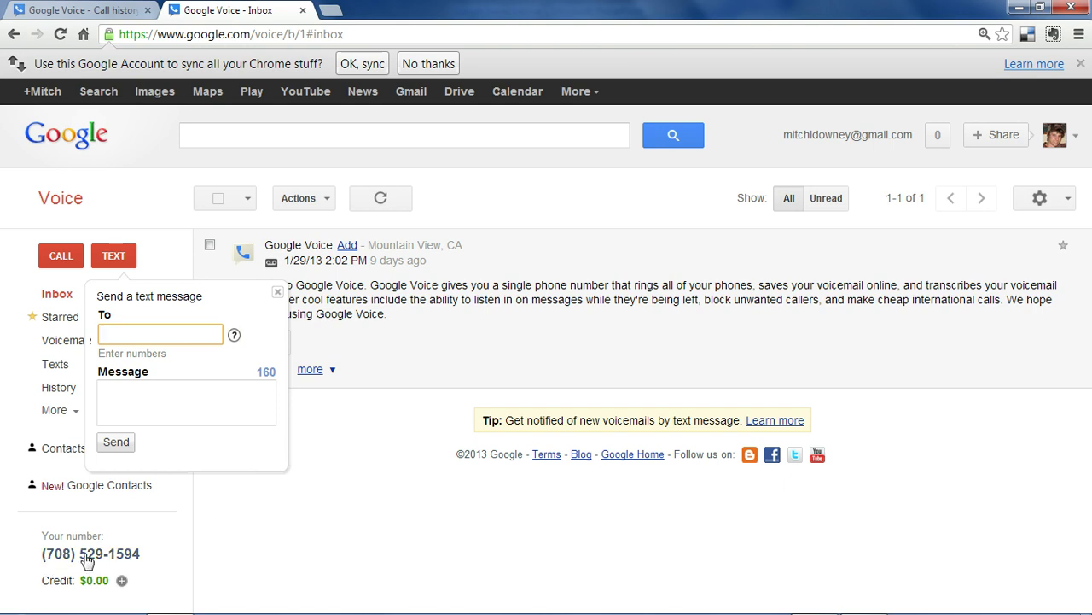
click(70, 259)
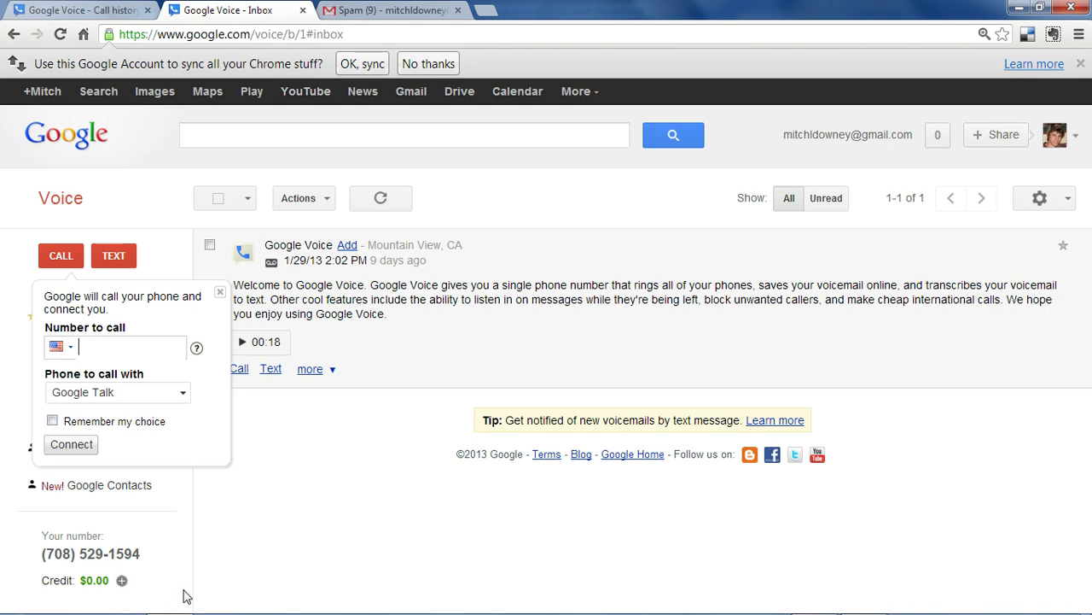
- Glance at the Gmail Spam list, then return to the Google Voice inbox
click(401, 12)
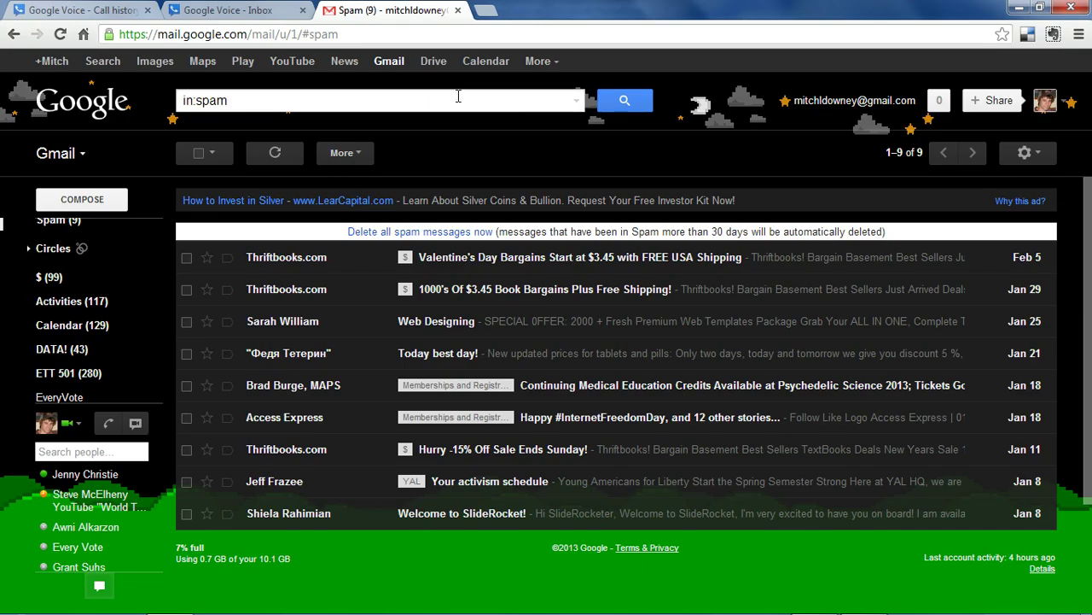
click(226, 10)
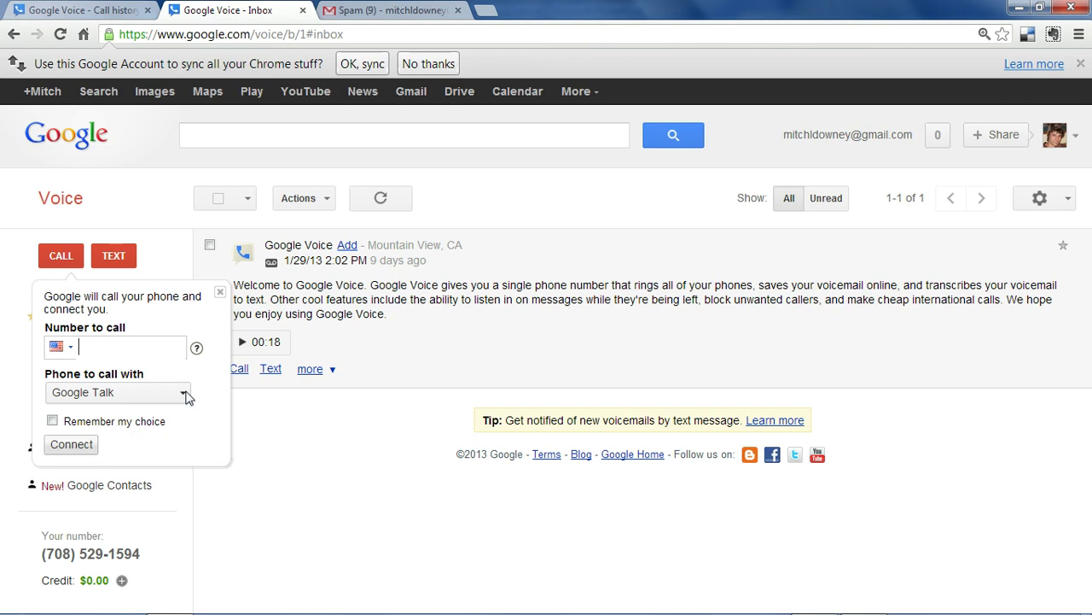
- Call the entered phone number via Google Talk and switch to Gmail for the incoming call
key(alt)
click(186, 395)
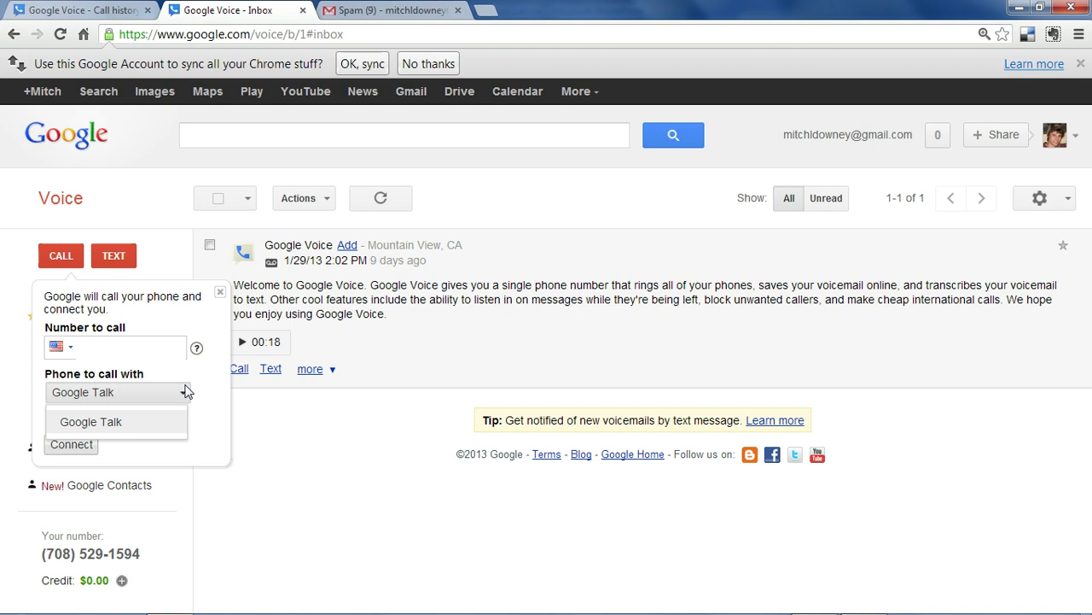
click(188, 399)
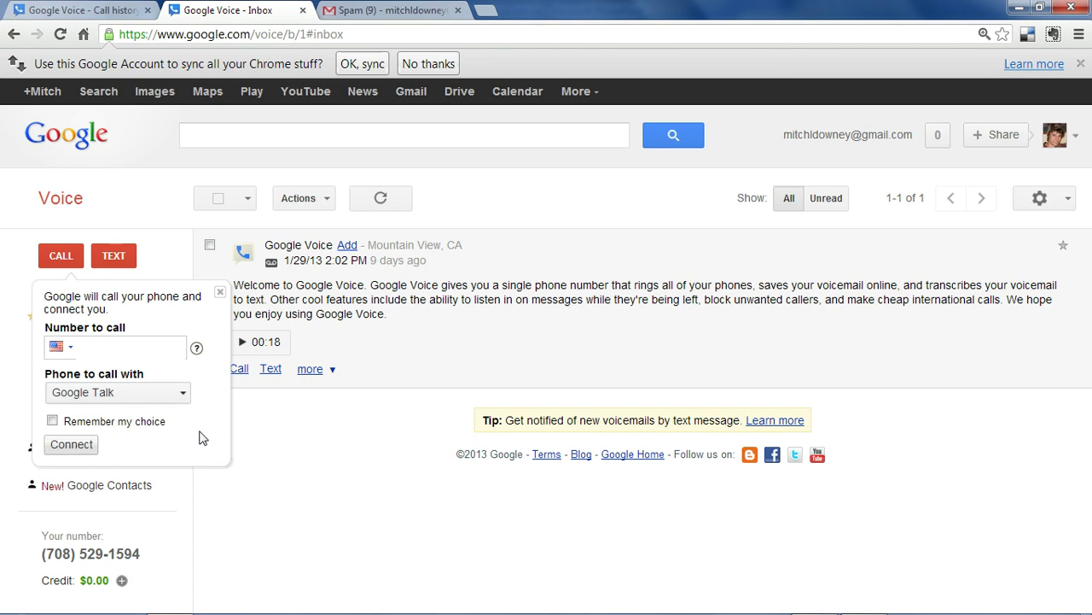
click(160, 351)
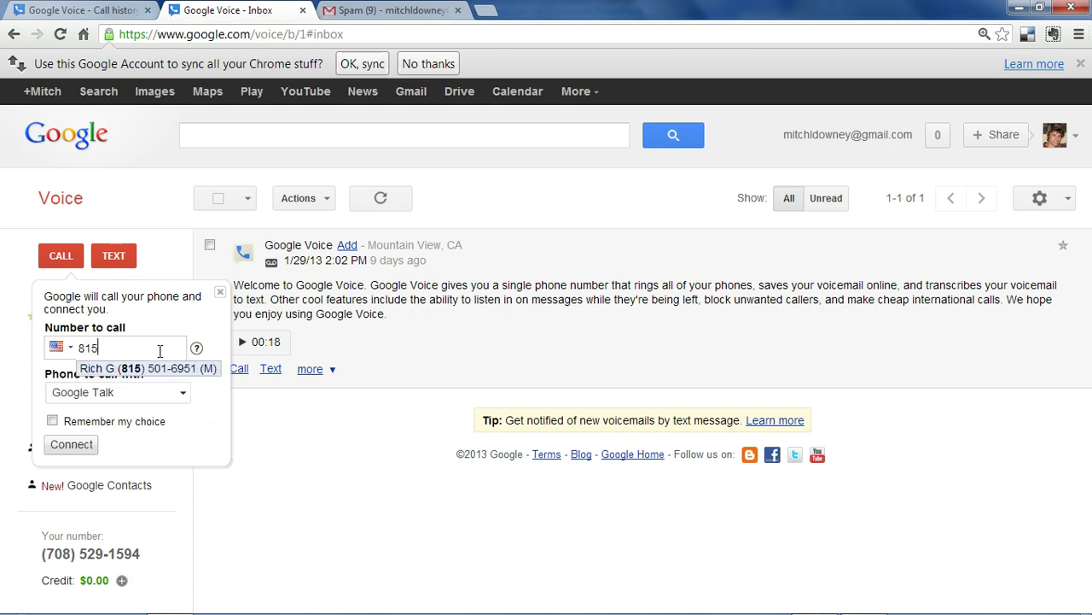
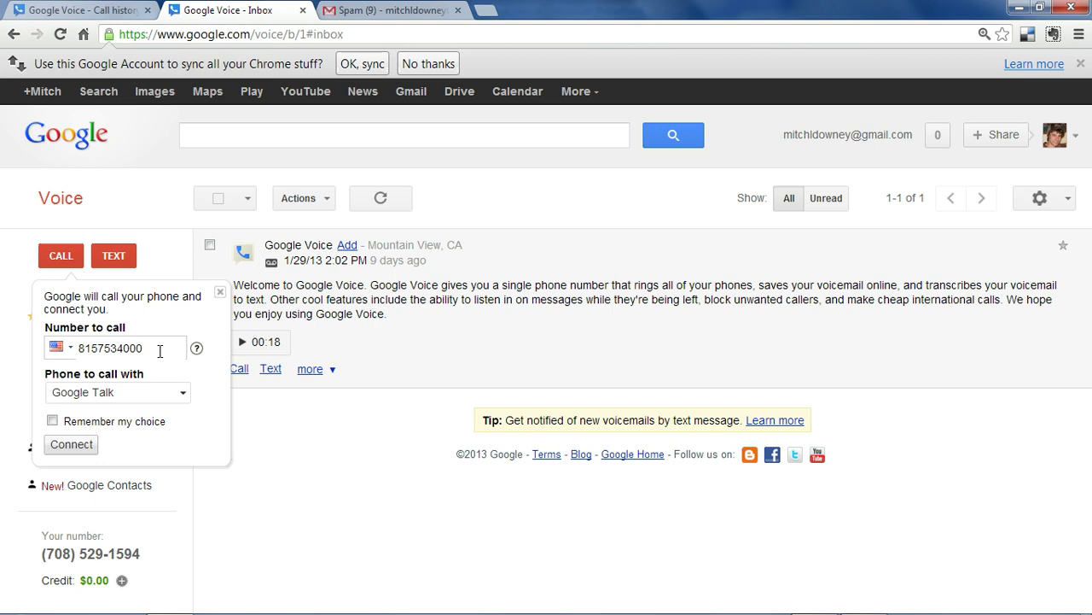
click(60, 443)
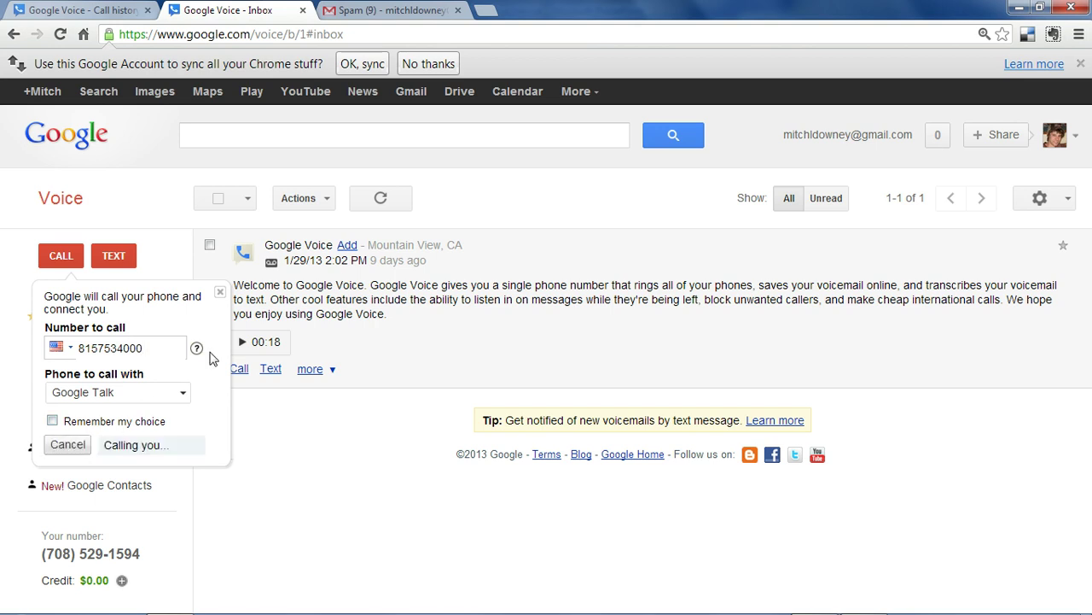
click(380, 12)
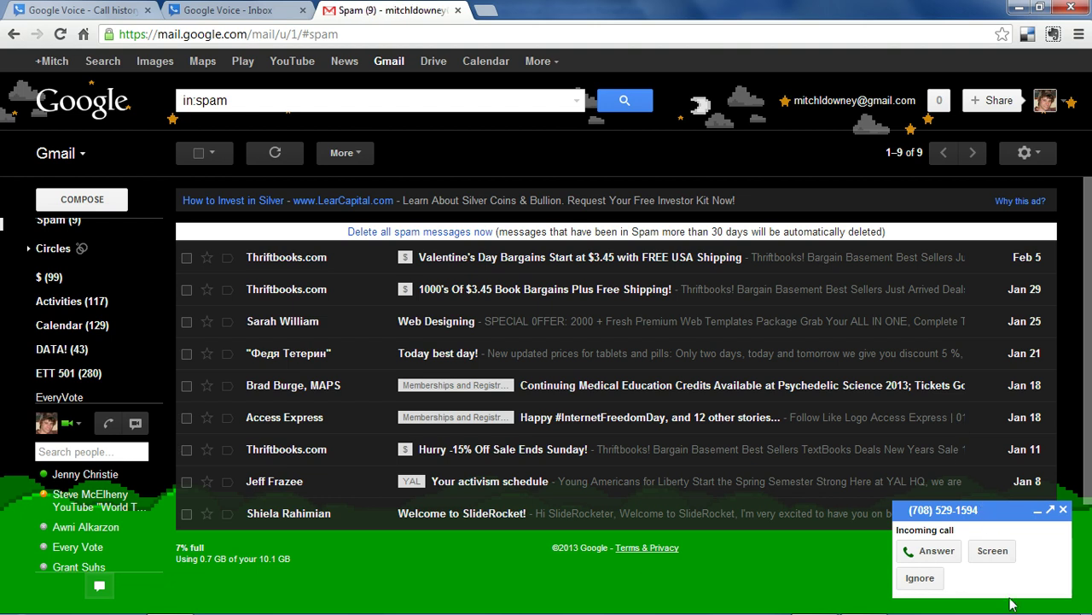
- Answer the Gmail call, toggle recording and the keypad, then hang up after about a minute
click(938, 552)
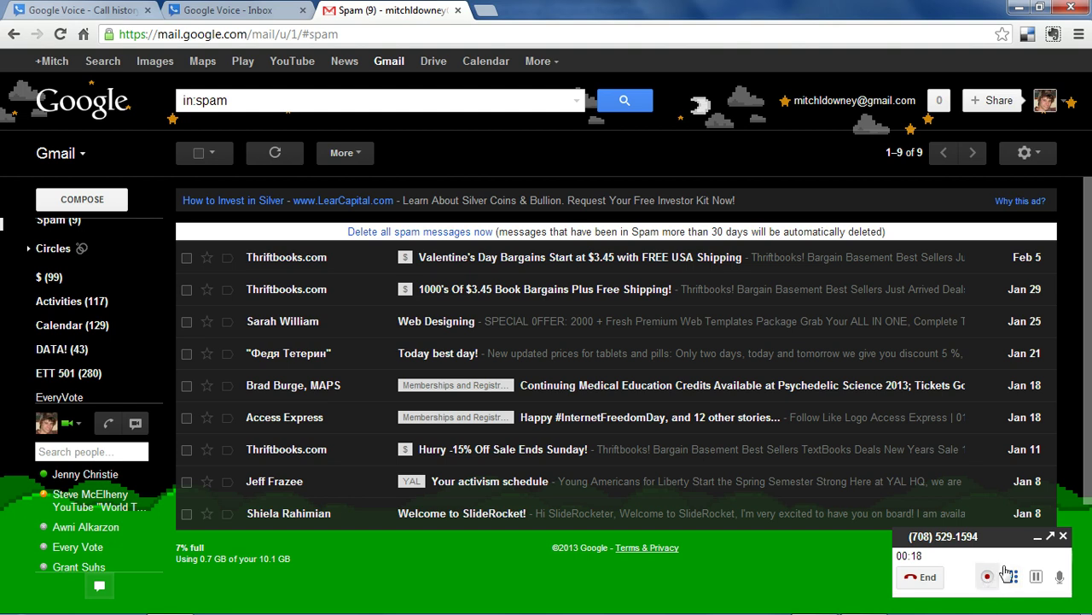
click(987, 579)
click(988, 578)
click(1013, 580)
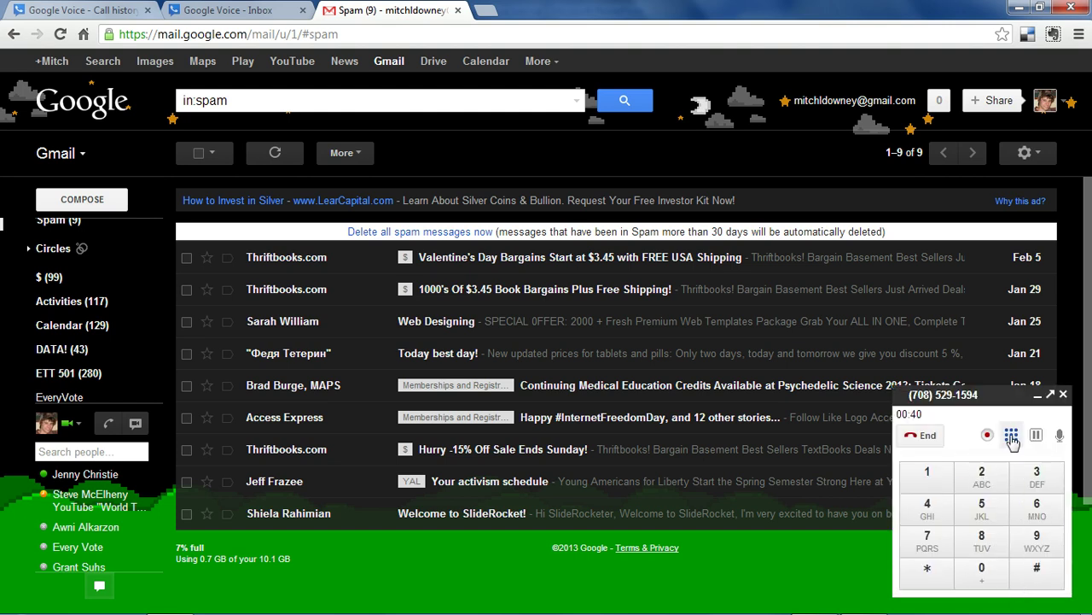
click(1012, 437)
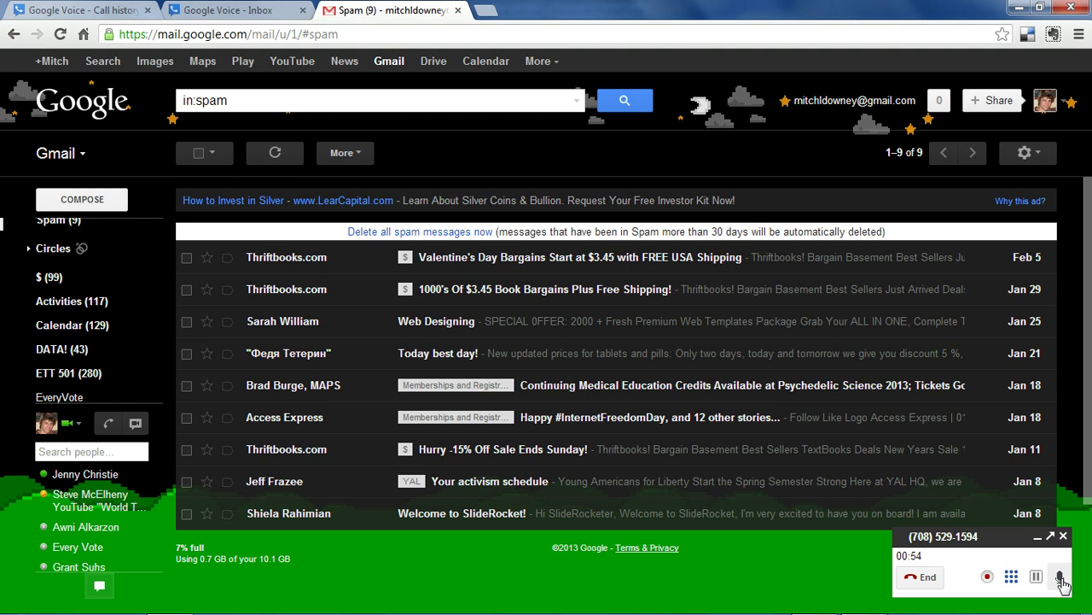
click(915, 580)
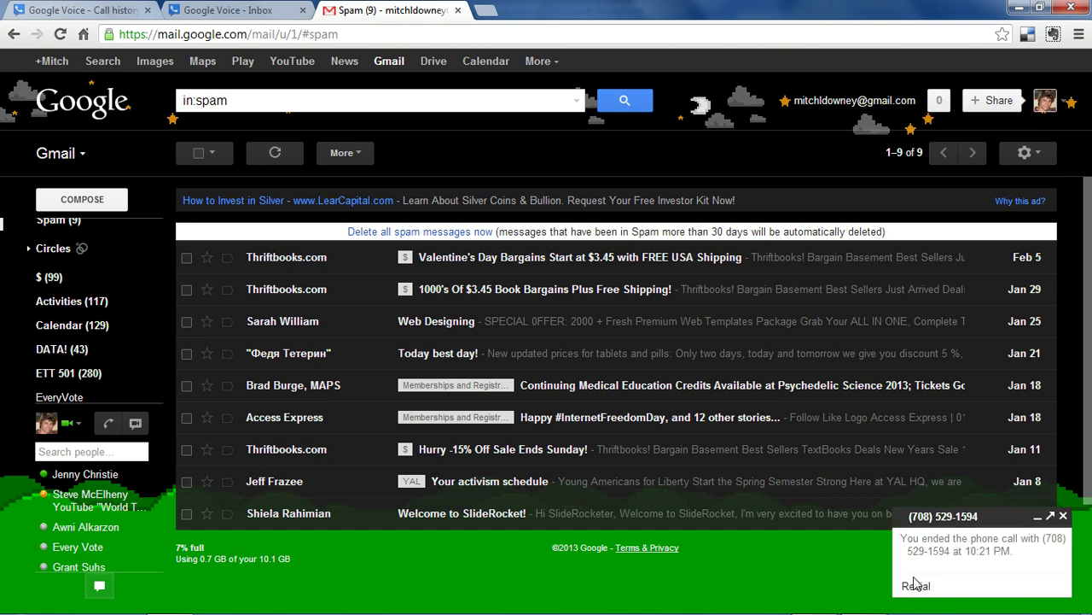
- Return to the Google Voice inbox tab showing the single welcome voicemail
click(256, 11)
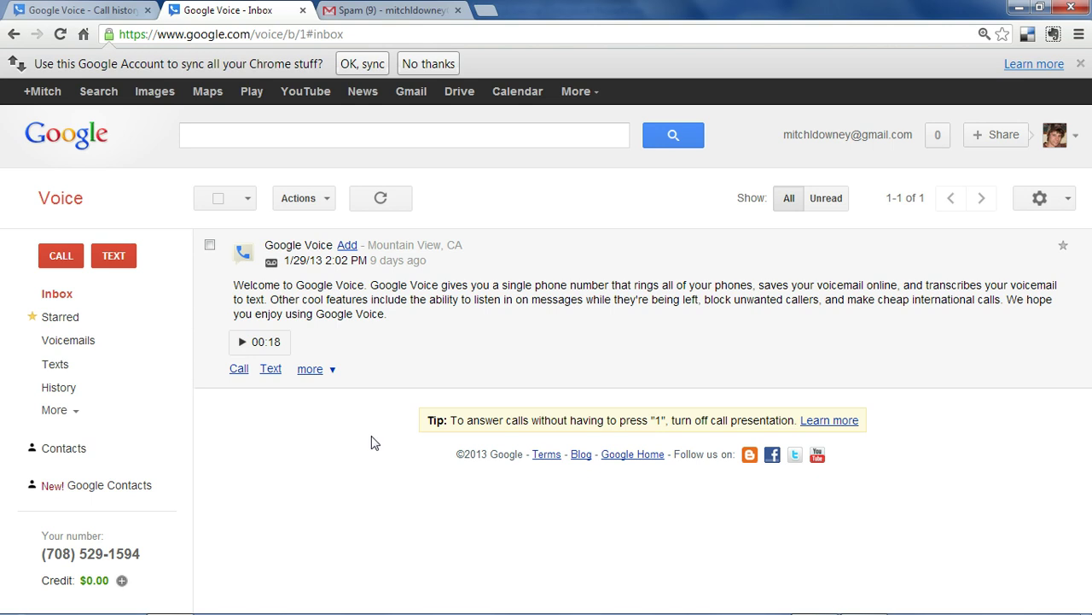
- In History, add and save the note 'test test test' on the 10:20 PM call
click(67, 391)
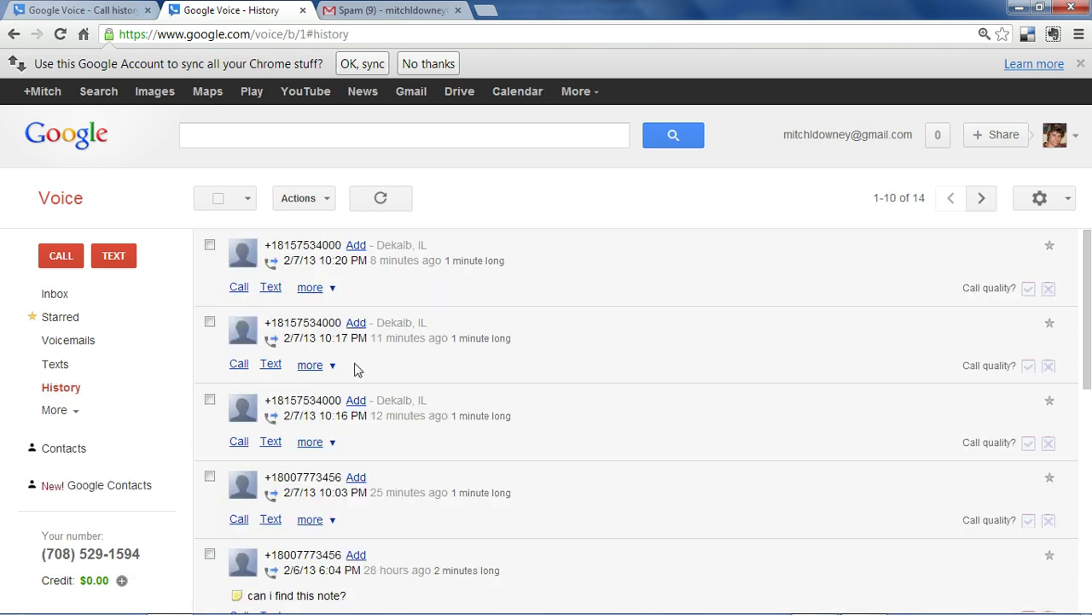
click(311, 290)
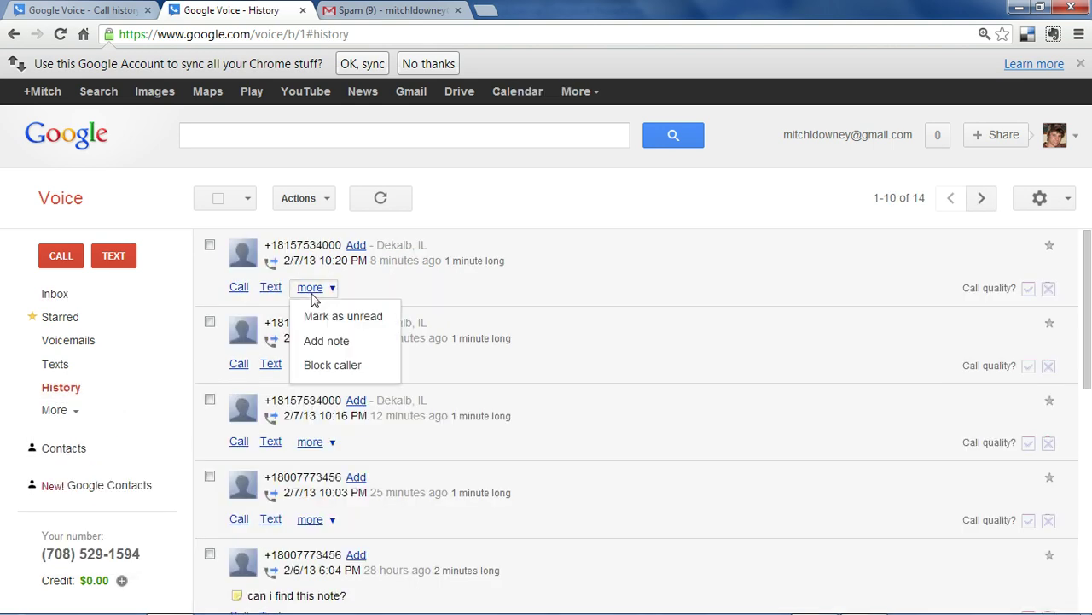
click(334, 341)
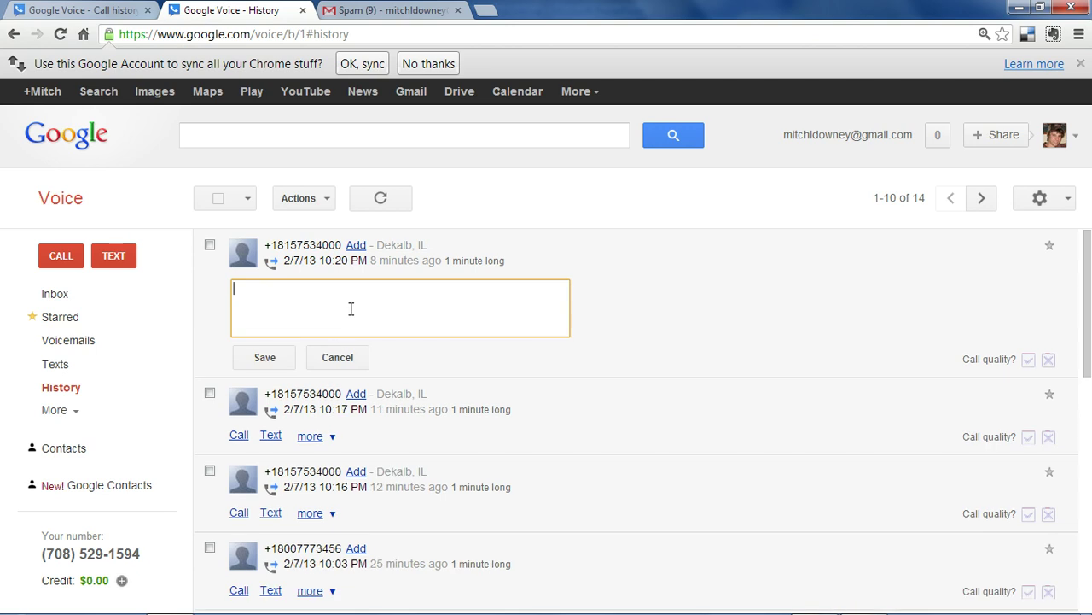
text(test test test)
click(284, 358)
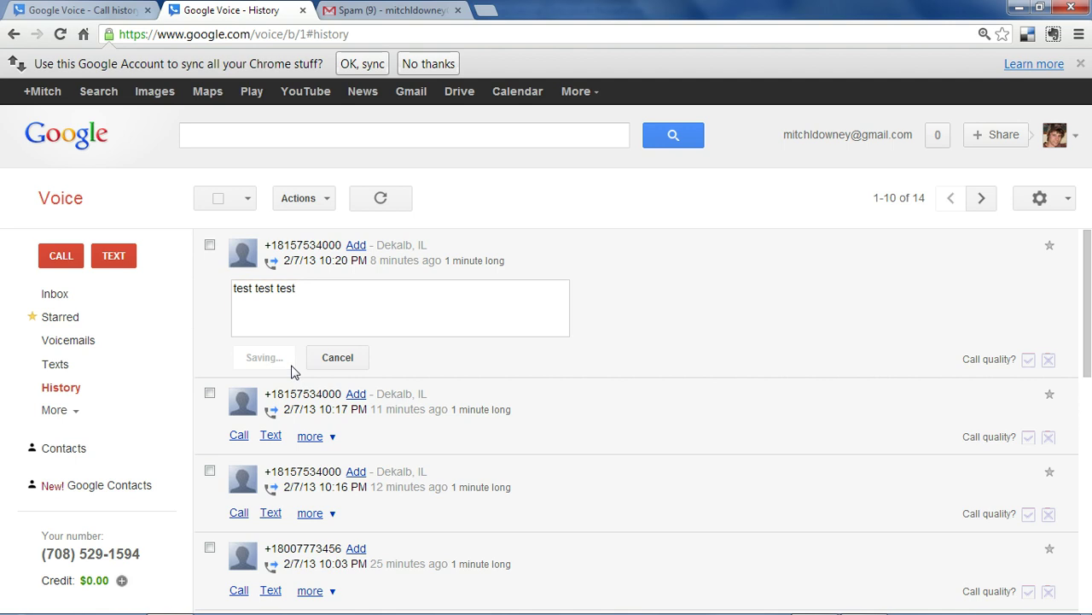
scroll(580, 387, down, 4)
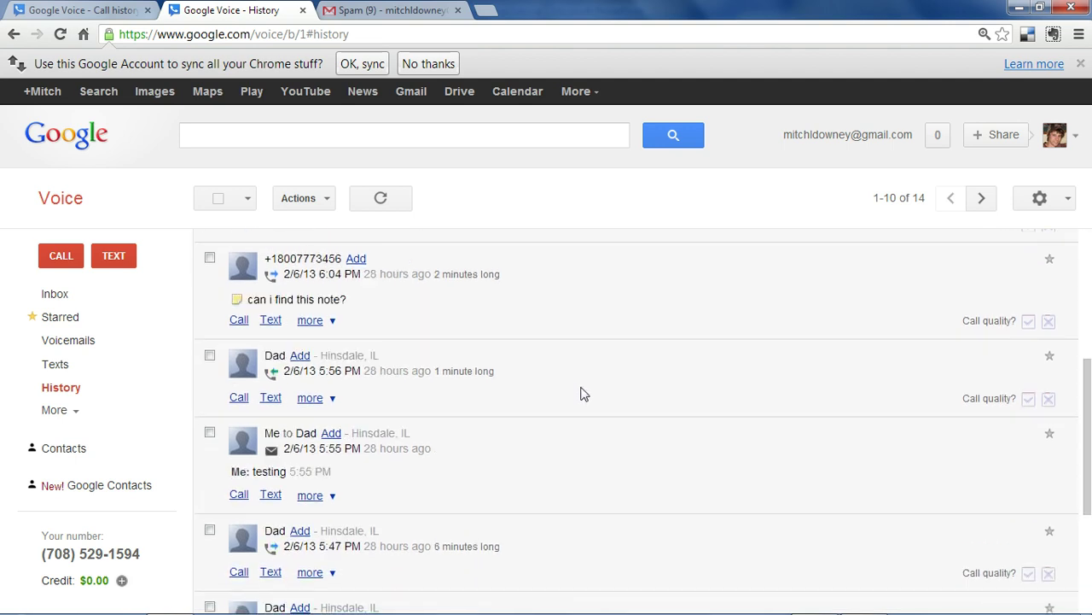
scroll(587, 397, up, 2)
scroll(587, 403, up, 2)
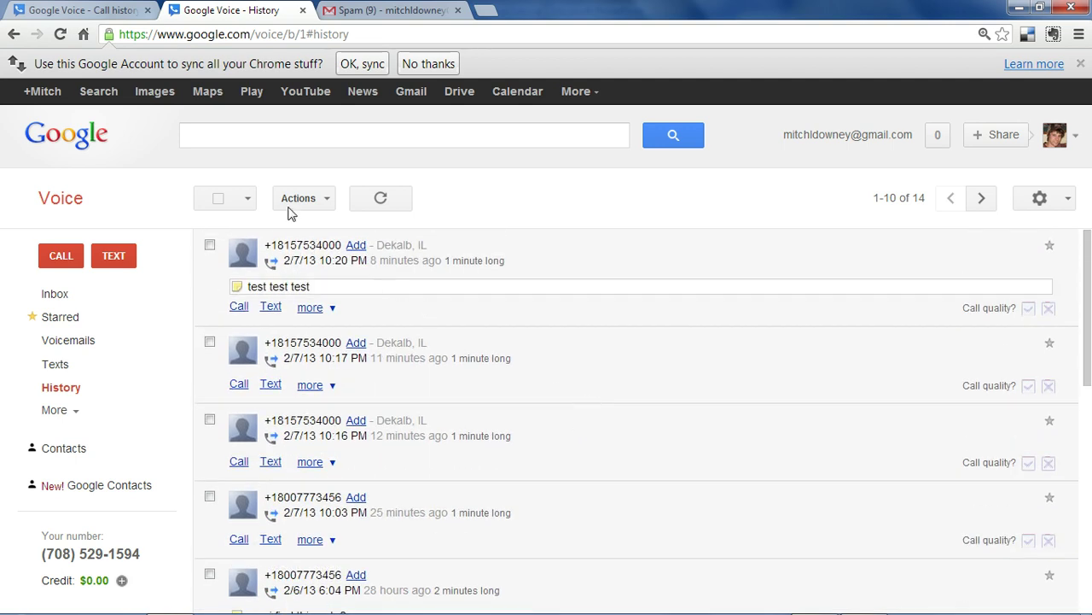
- Search Google Voice for 'test' to find the noted 10:20 PM call
click(287, 143)
text(test)
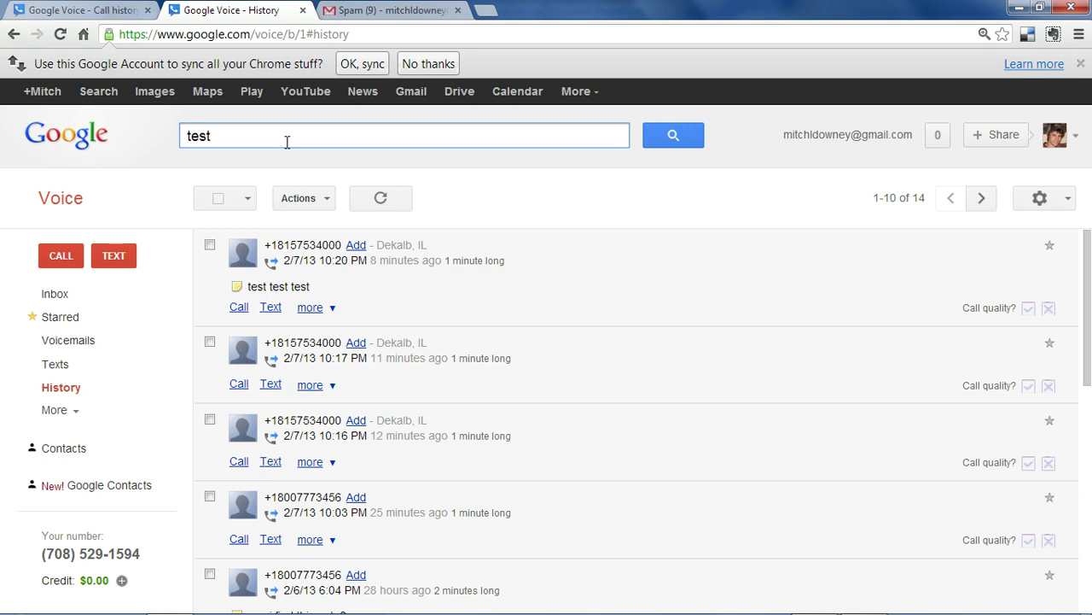
key(Return)
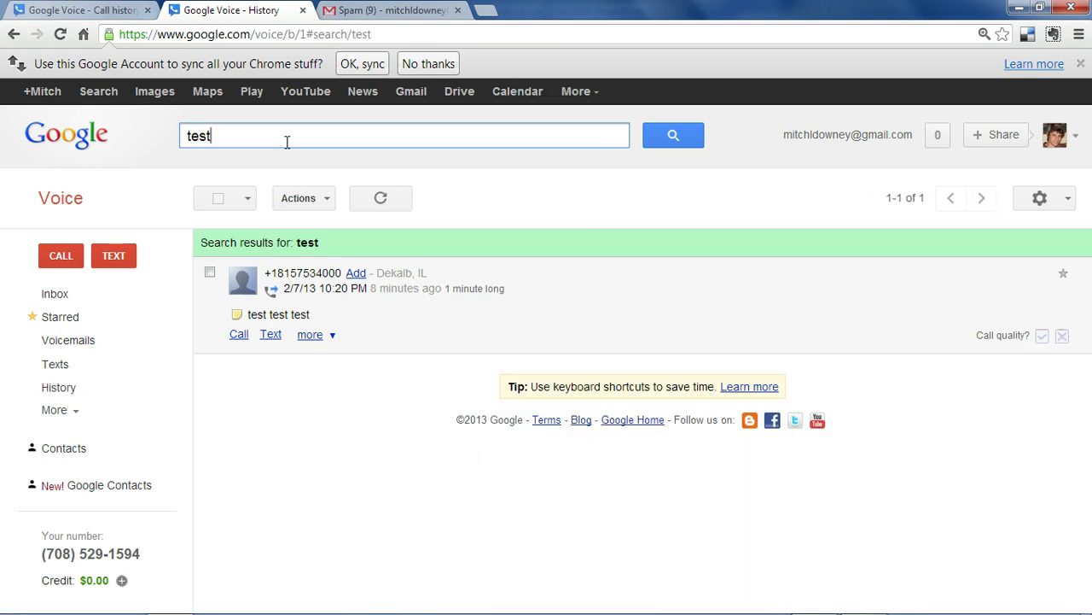